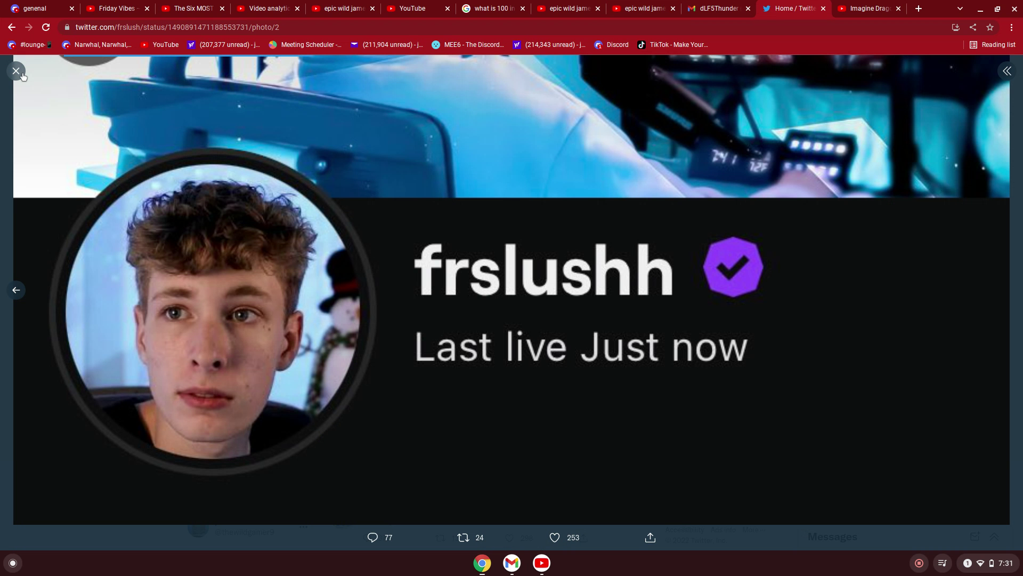
# Close the enlarged Twitch partner tweet photo to return to the Twitter timeline.
pyautogui.click(82, 178)
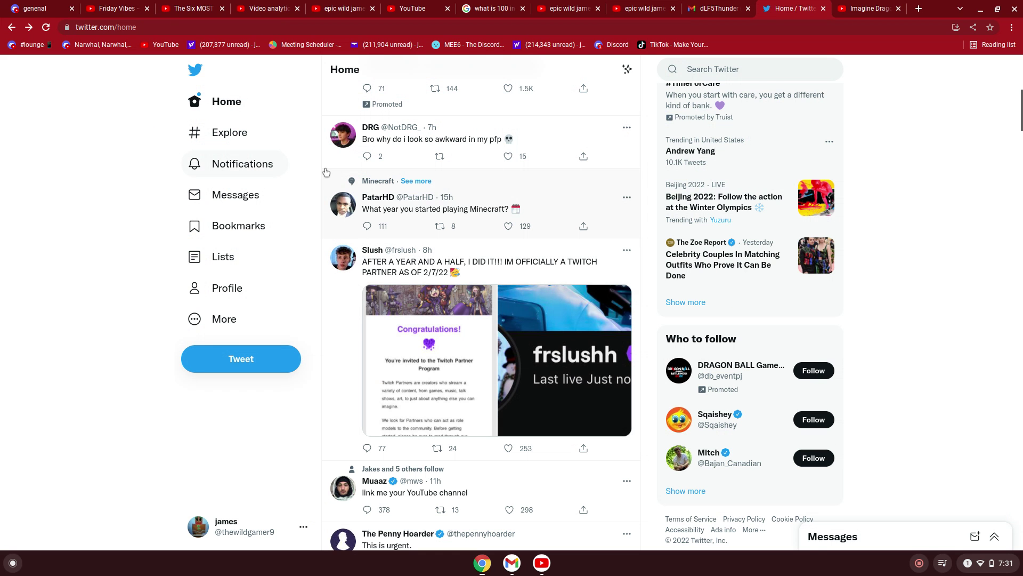
# Go to your own Twitter profile and like the Jan 16 YouTube channel tweet.
pyautogui.click(269, 290)
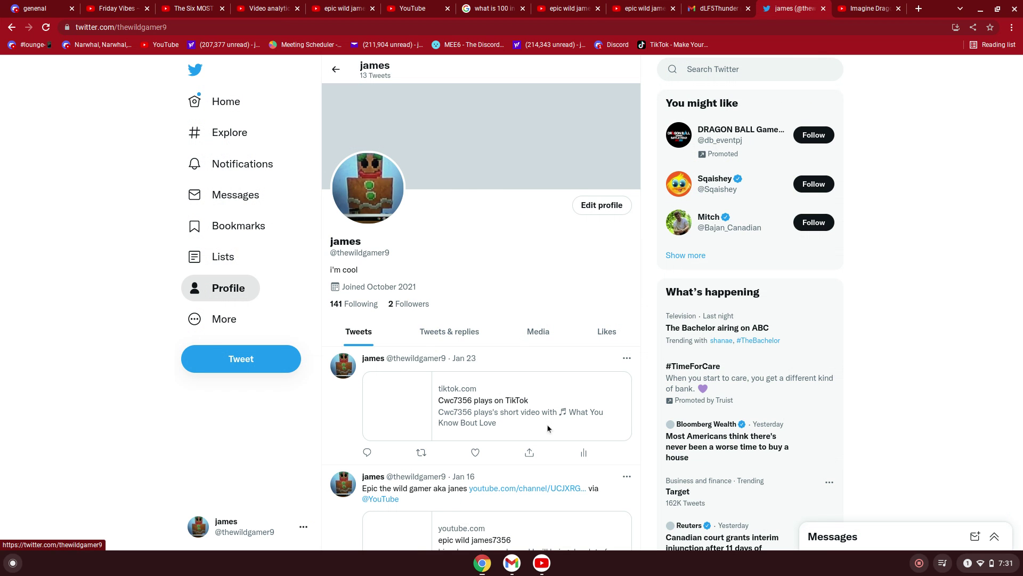
pyautogui.scroll(-20, 547, 423)
pyautogui.scroll(2, 528, 430)
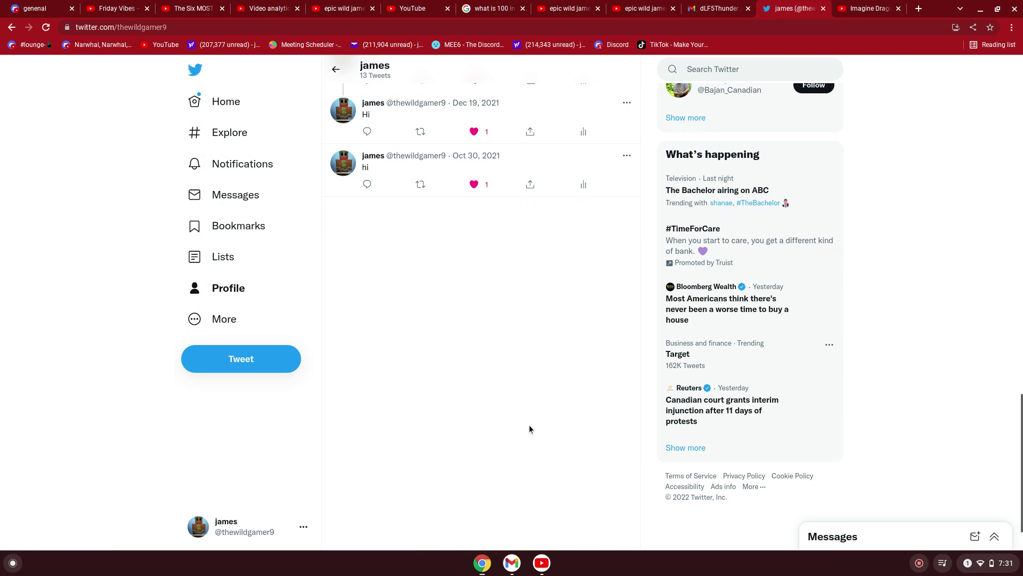
pyautogui.scroll(12, 528, 429)
pyautogui.scroll(5, 529, 429)
pyautogui.scroll(-2, 529, 429)
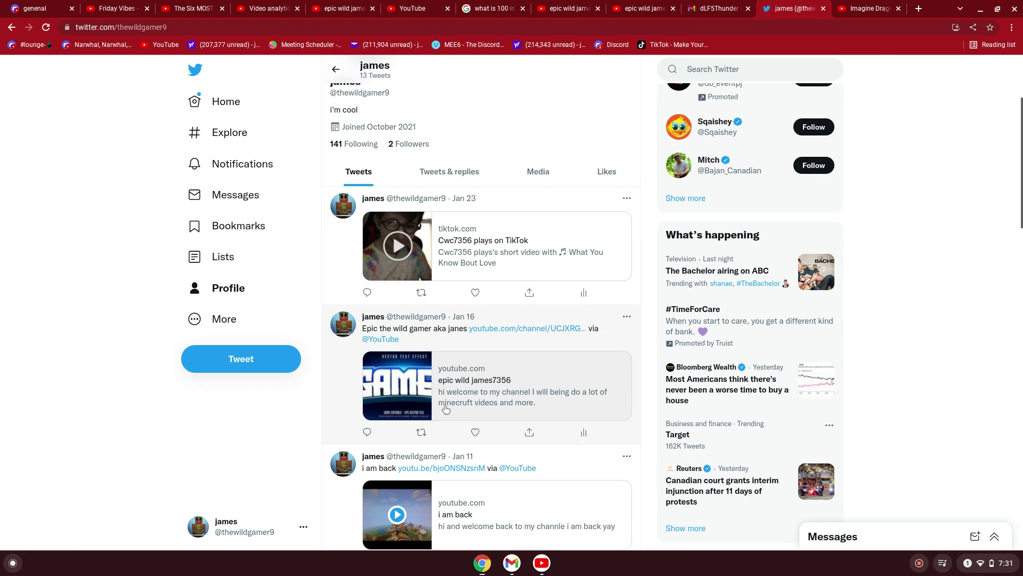
pyautogui.scroll(-1, 440, 516)
pyautogui.scroll(-1, 440, 516)
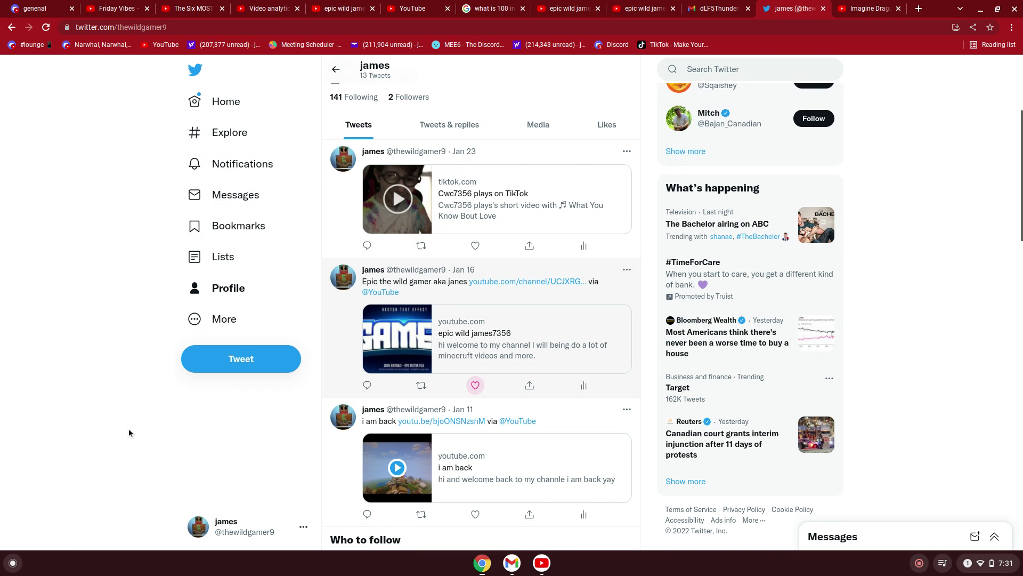
pyautogui.scroll(-1, 475, 379)
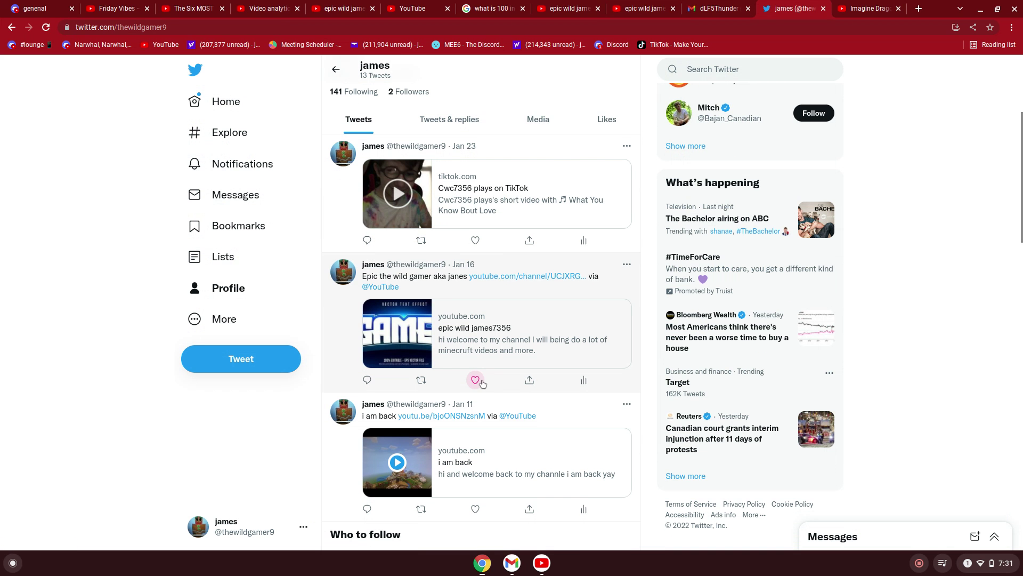
pyautogui.scroll(-1, 480, 321)
pyautogui.click(475, 380)
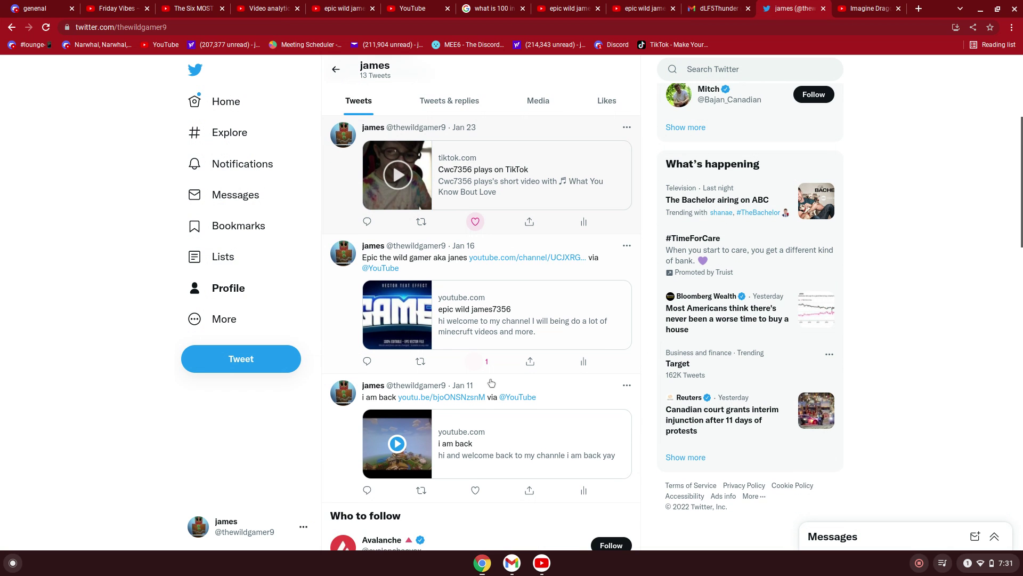
pyautogui.scroll(-1, 487, 424)
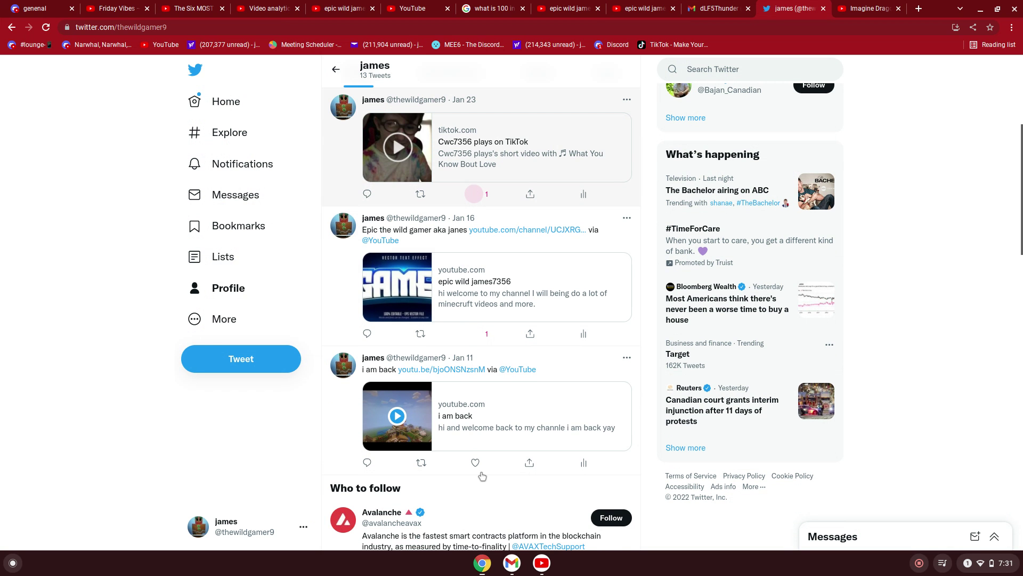
pyautogui.scroll(-2, 483, 476)
pyautogui.scroll(-1, 479, 368)
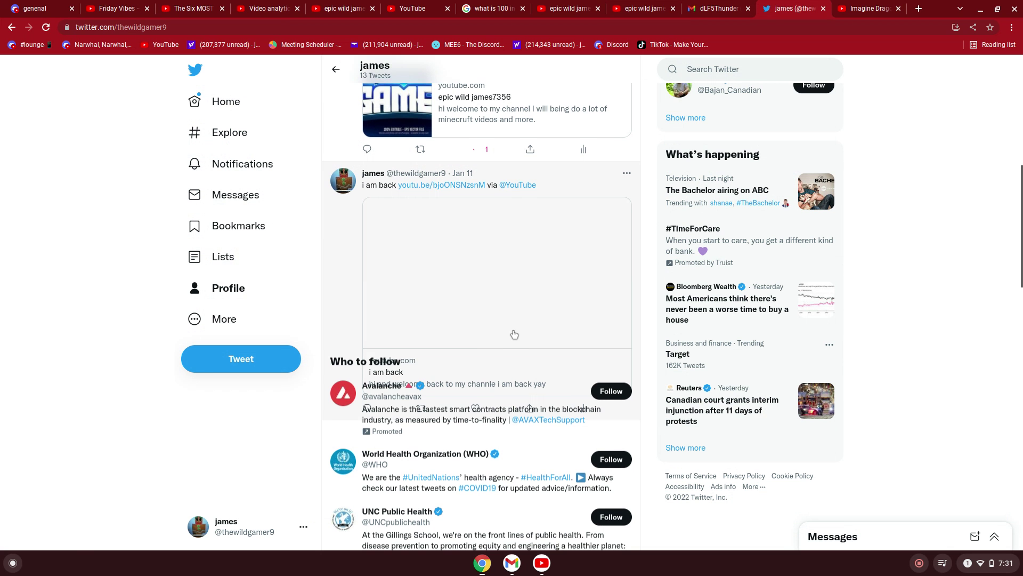
pyautogui.scroll(-1, 513, 336)
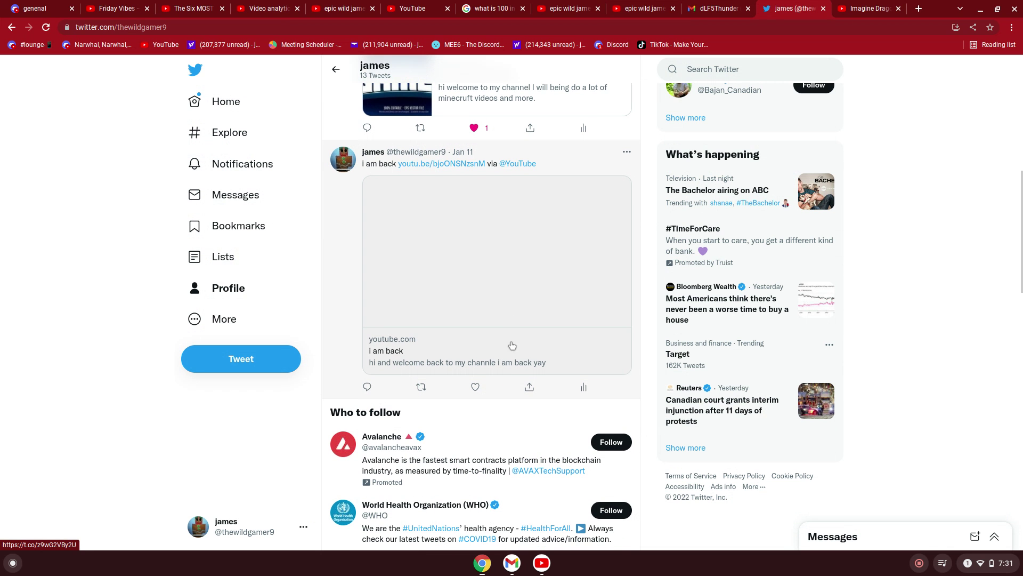
pyautogui.scroll(-2, 504, 348)
pyautogui.scroll(-4, 499, 353)
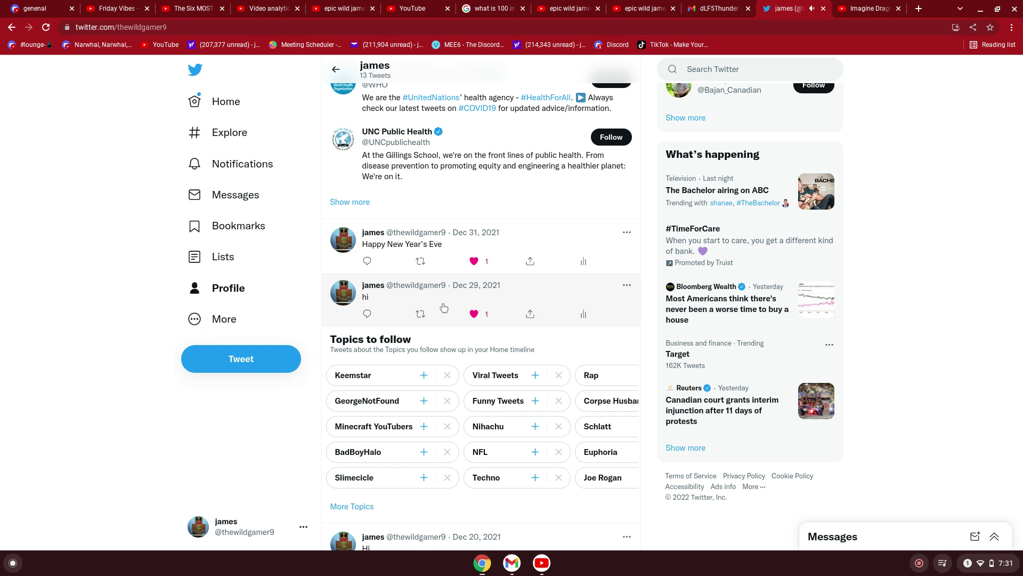
pyautogui.scroll(5, 458, 226)
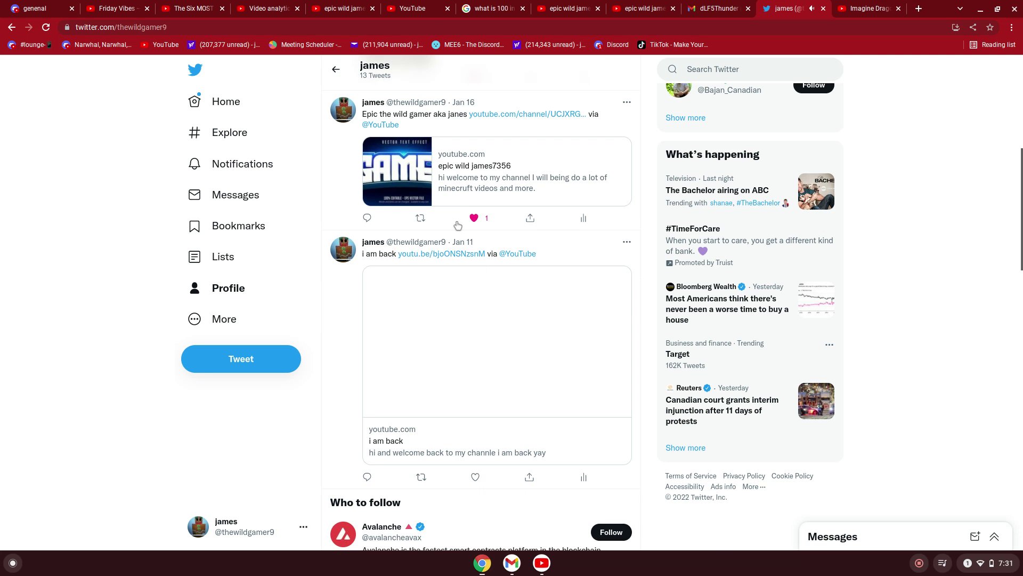
pyautogui.scroll(1, 455, 240)
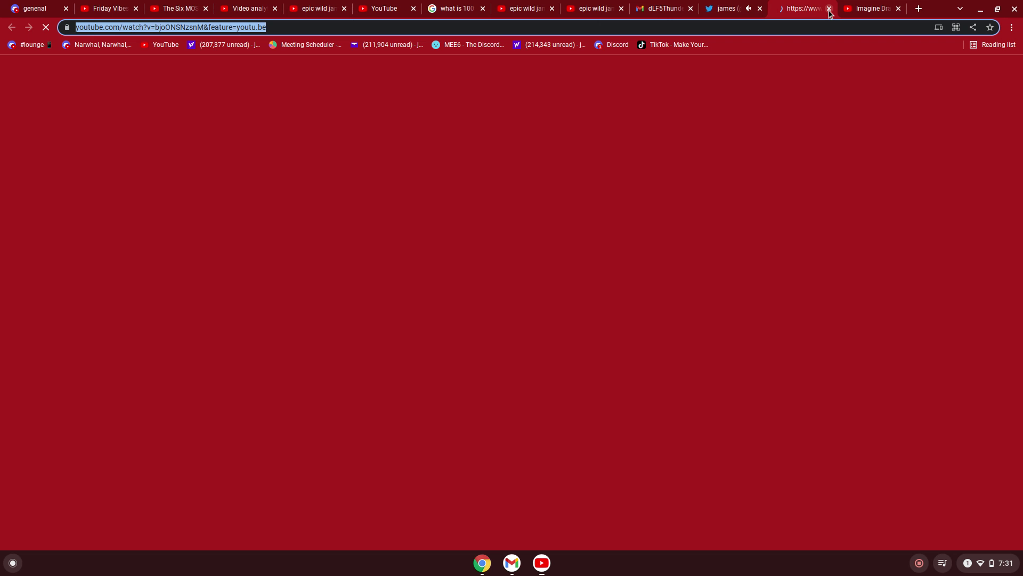
# Close the newly opened YouTube tab and pause the Jan 11 tweet's embedded video.
pyautogui.click(829, 8)
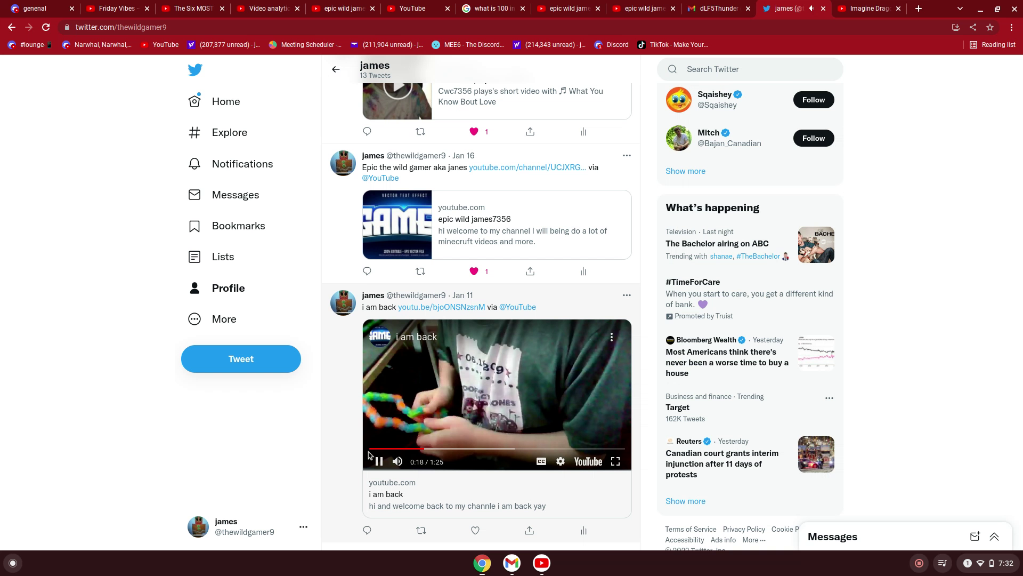
pyautogui.click(378, 462)
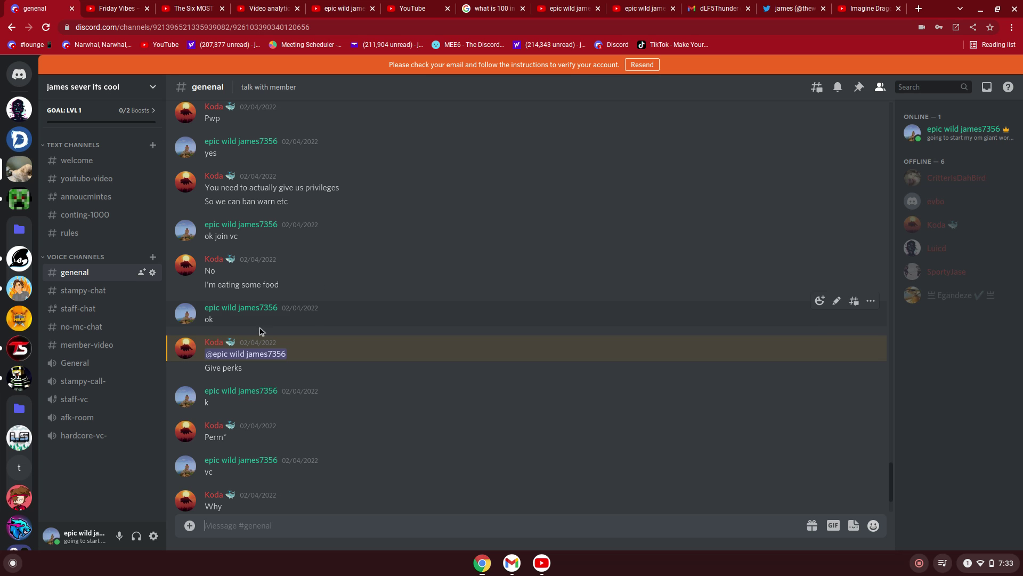
# Connect to the General voice channel in Discord and turn on the camera.
pyautogui.click(93, 368)
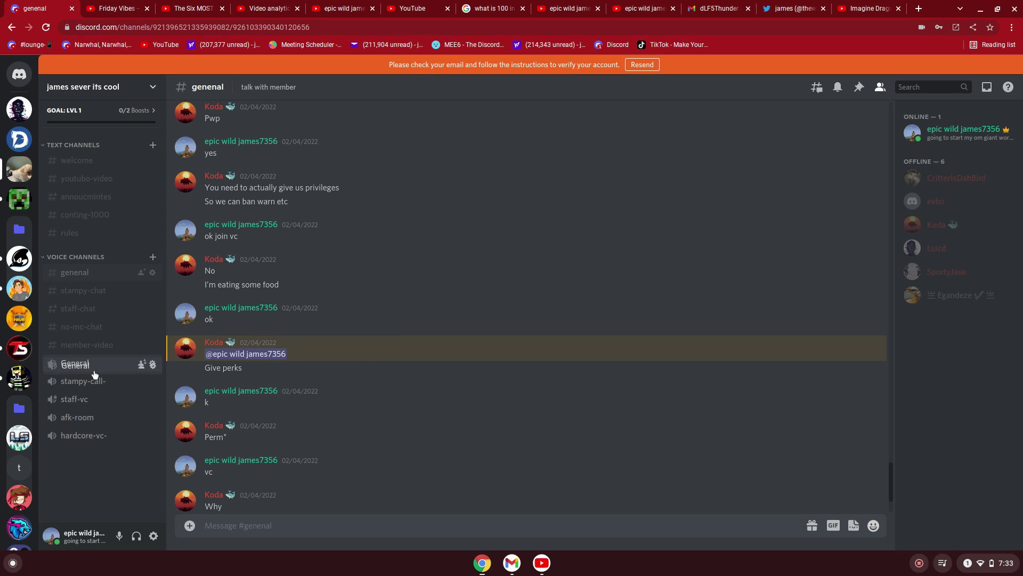
pyautogui.moveTo(42, 409); pyautogui.dragTo(93, 369)
pyautogui.click(93, 365)
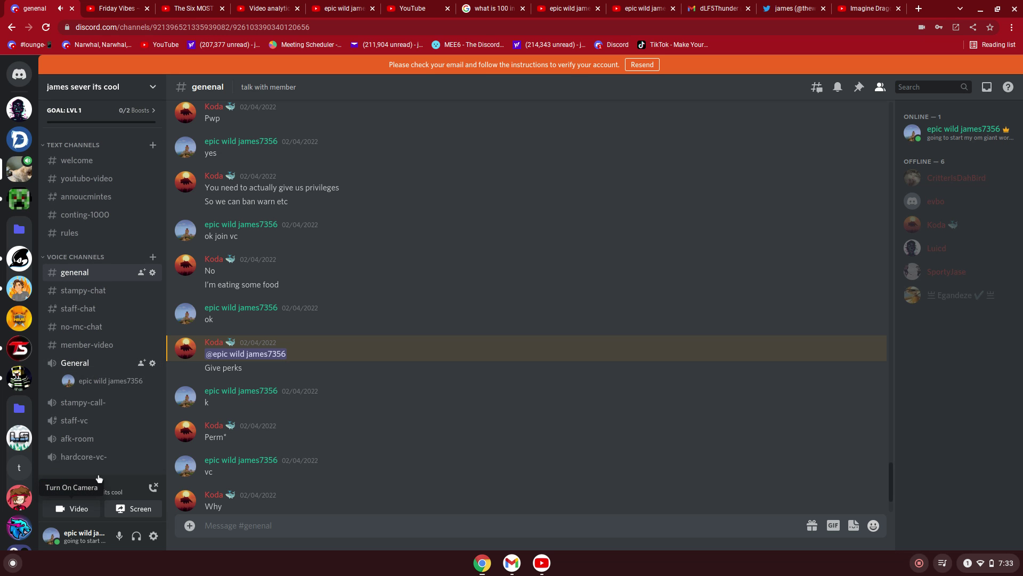
pyautogui.click(104, 492)
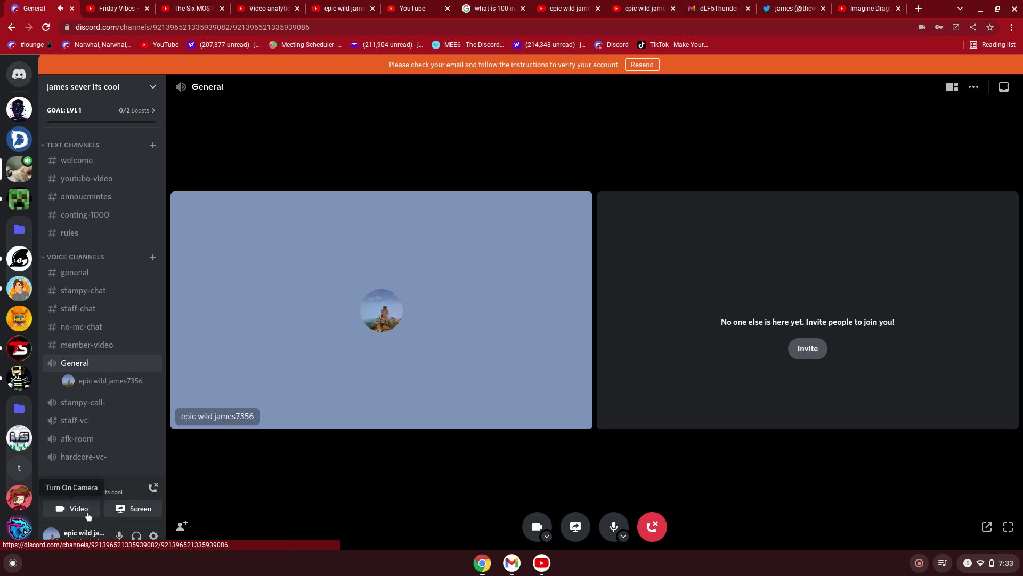
# Enable the camera in the General call so the webcam feed starts.
pyautogui.click(88, 514)
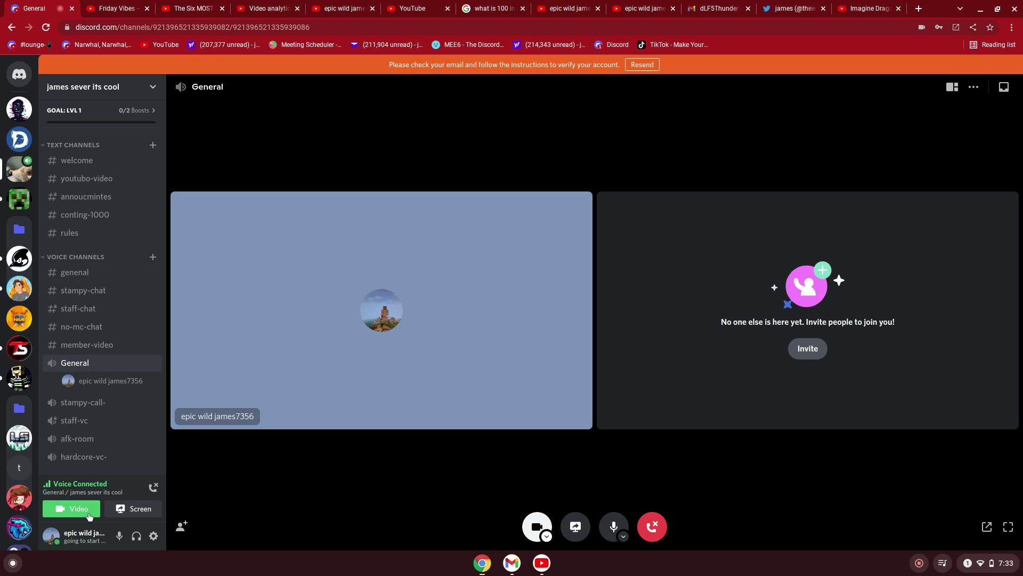